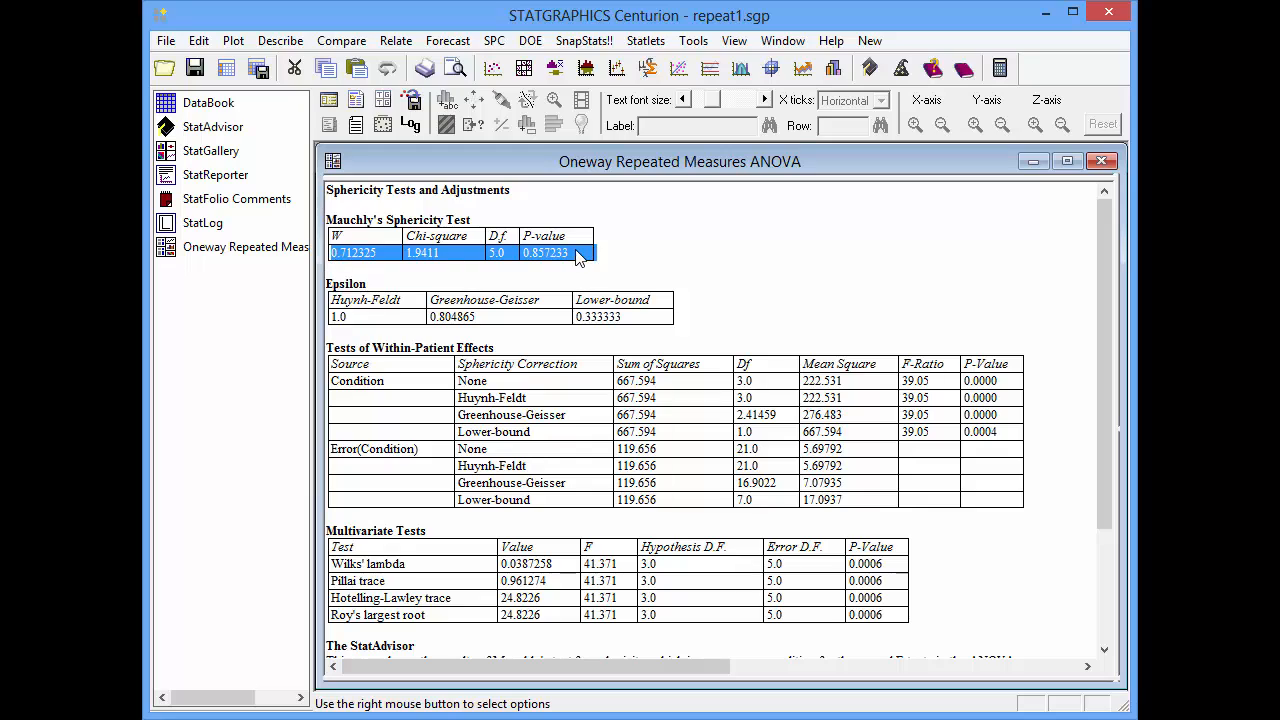
# Examine Mauchly's sphericity P-value, the epsilon estimates, the Greenhouse-Geisser row for Condition and the multivariate tests
pyautogui.click(578, 256)
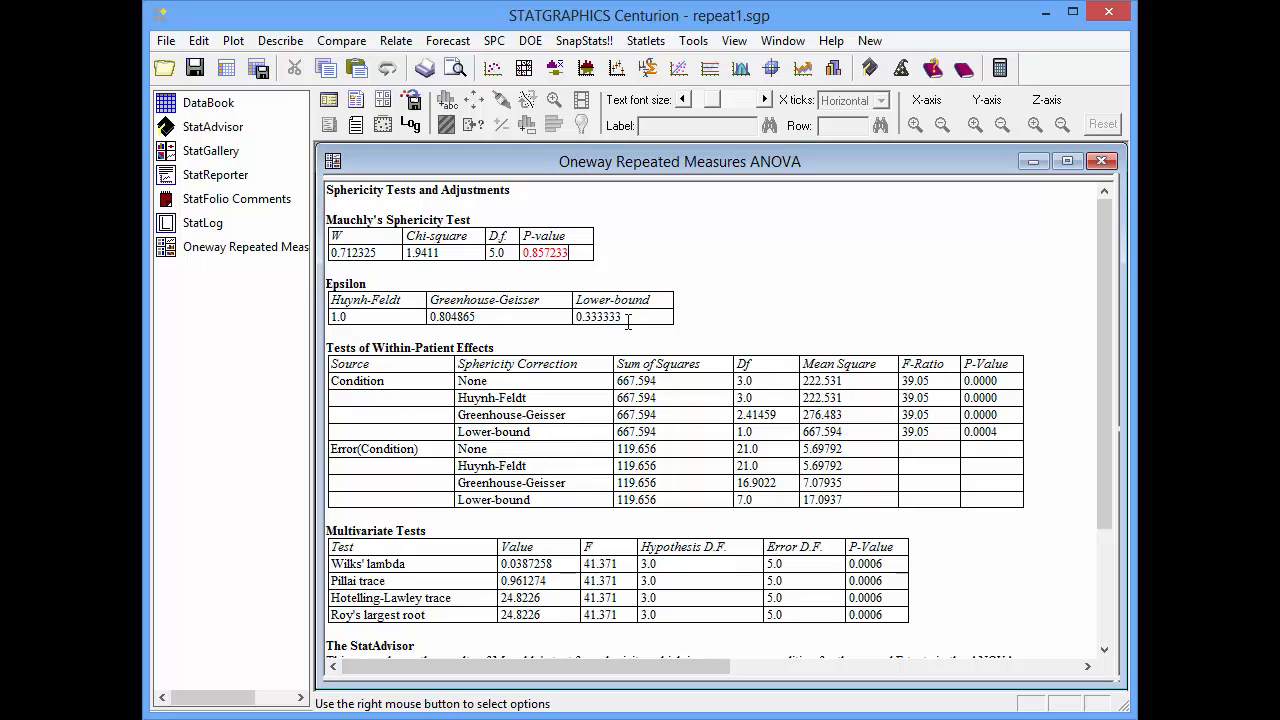
pyautogui.moveTo(622, 316); pyautogui.dragTo(412, 316)
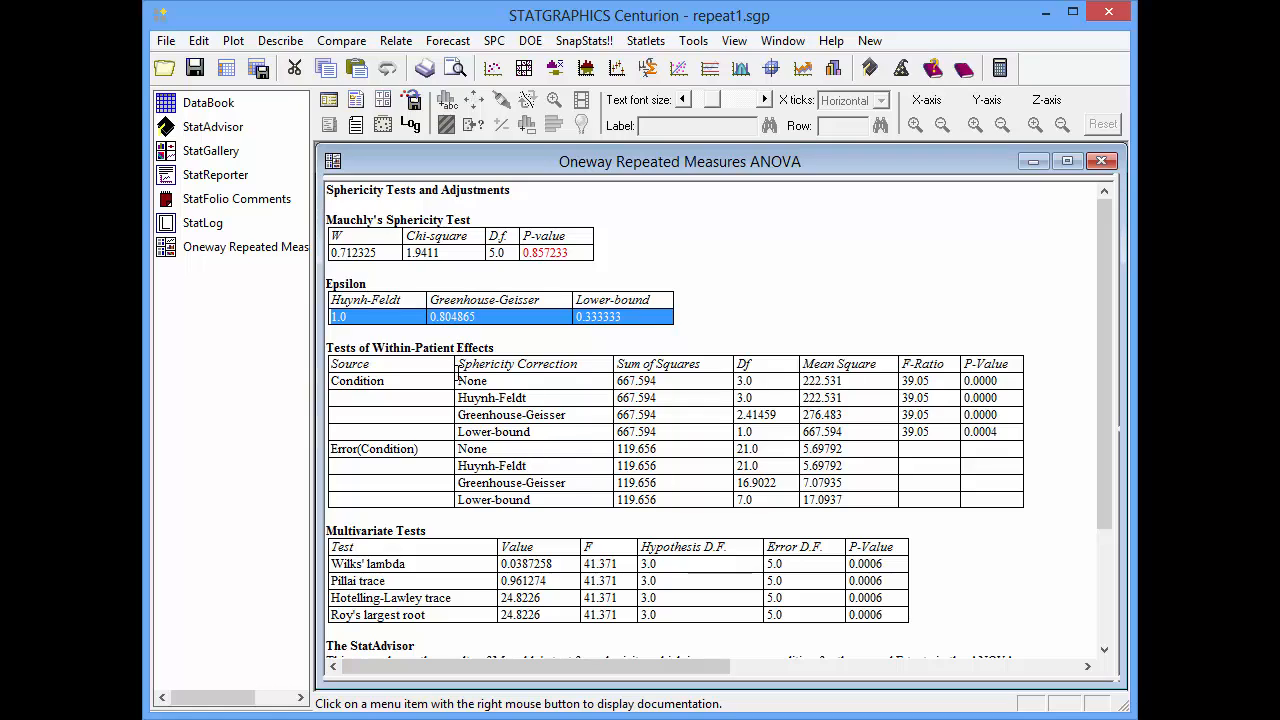
pyautogui.moveTo(462, 419); pyautogui.dragTo(976, 422)
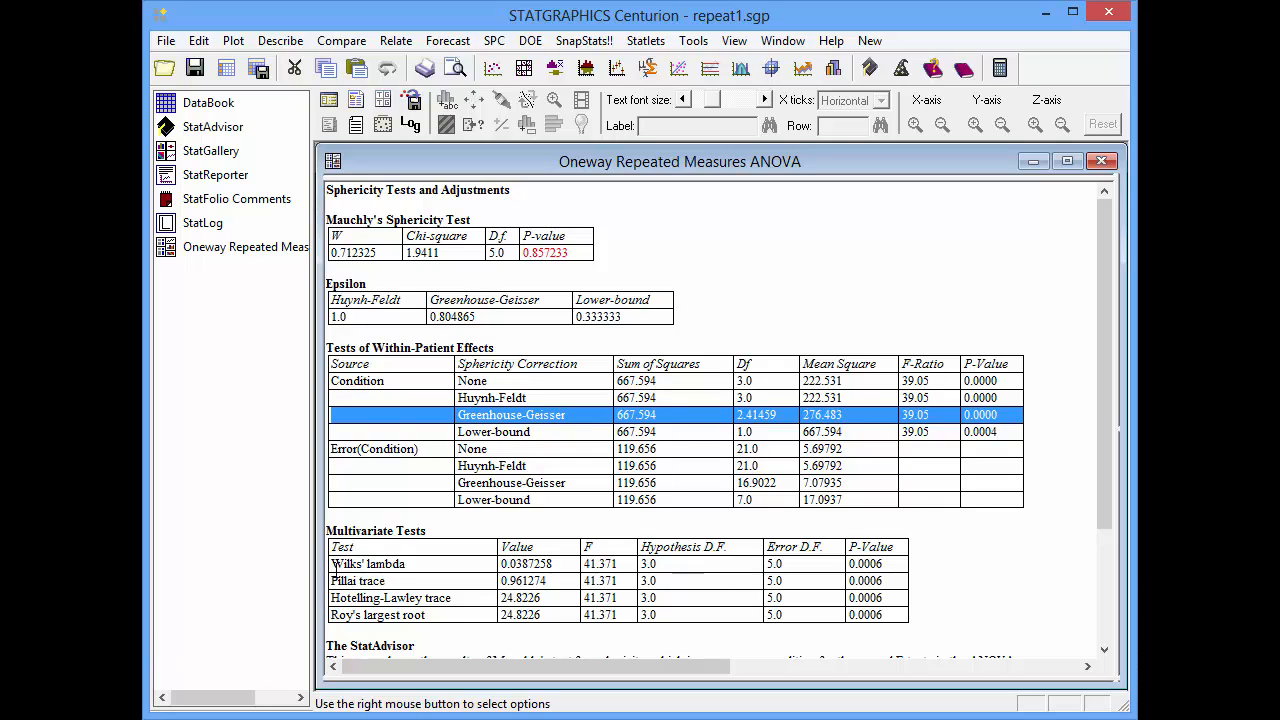
pyautogui.moveTo(333, 567); pyautogui.dragTo(313, 621)
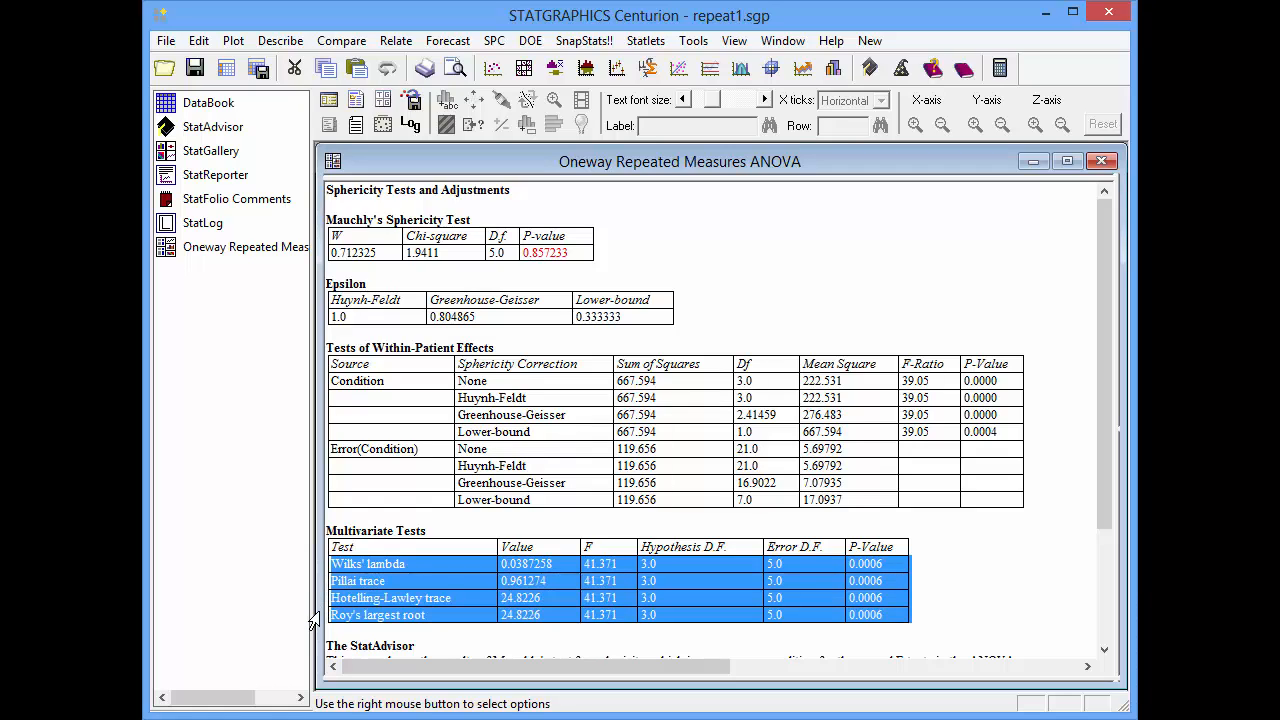
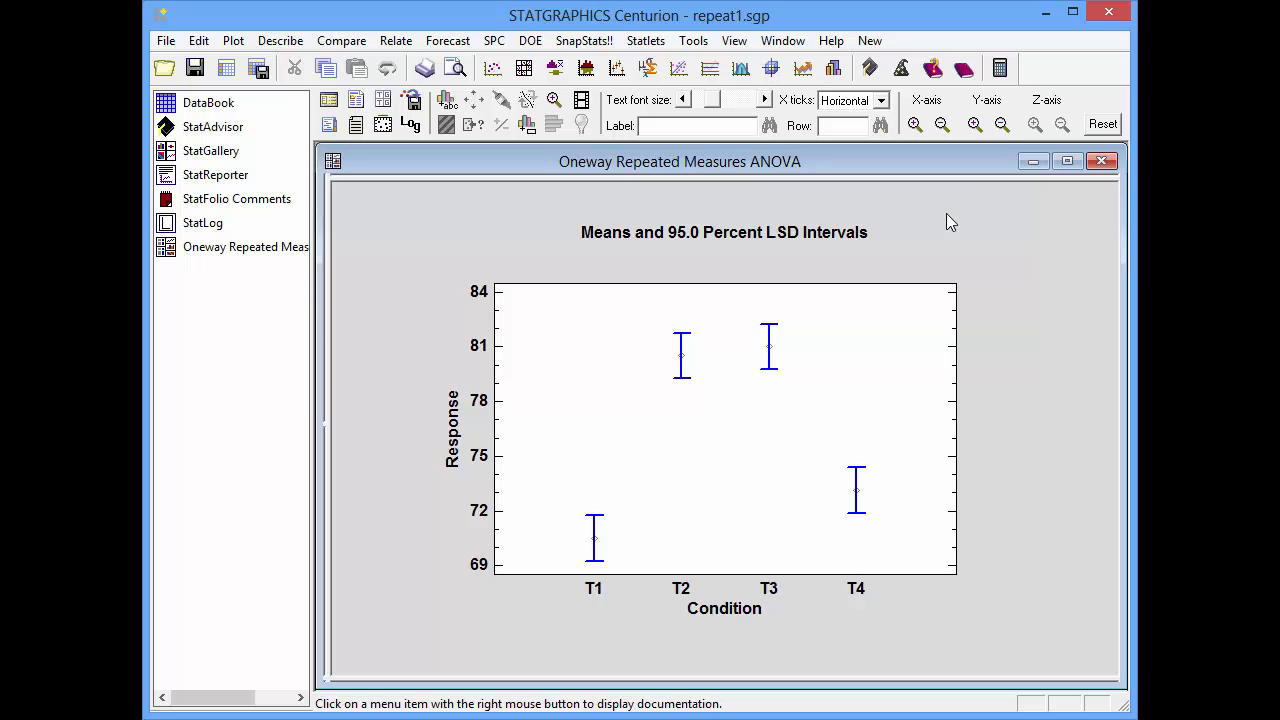
# Switch the means plot for Condition to Tukey HSD intervals
pyautogui.rightClick(946, 213)
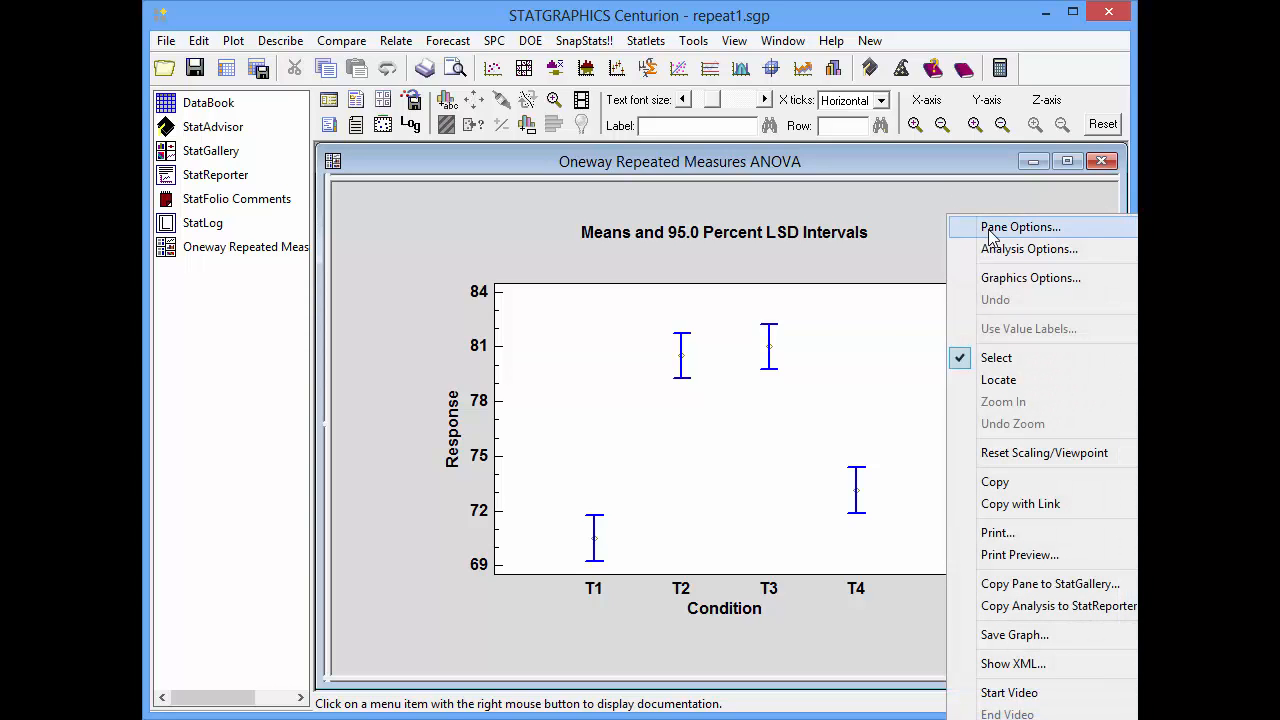
pyautogui.click(988, 229)
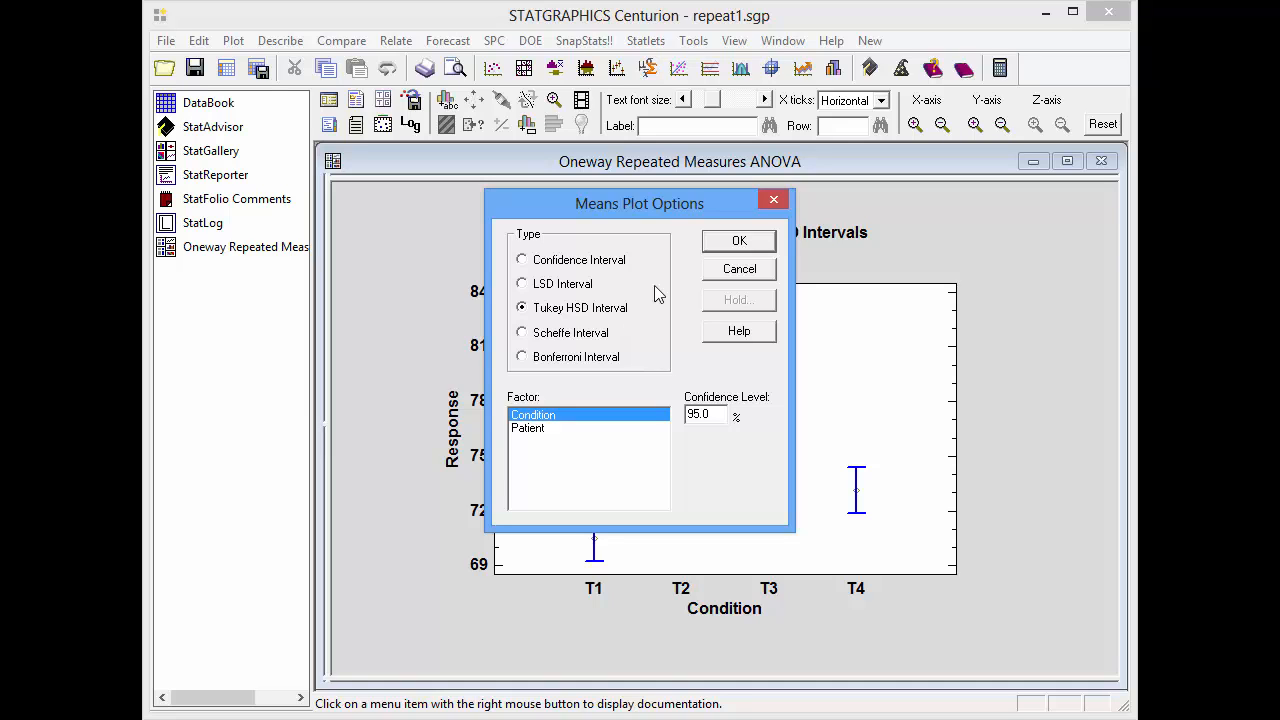
pyautogui.click(750, 244)
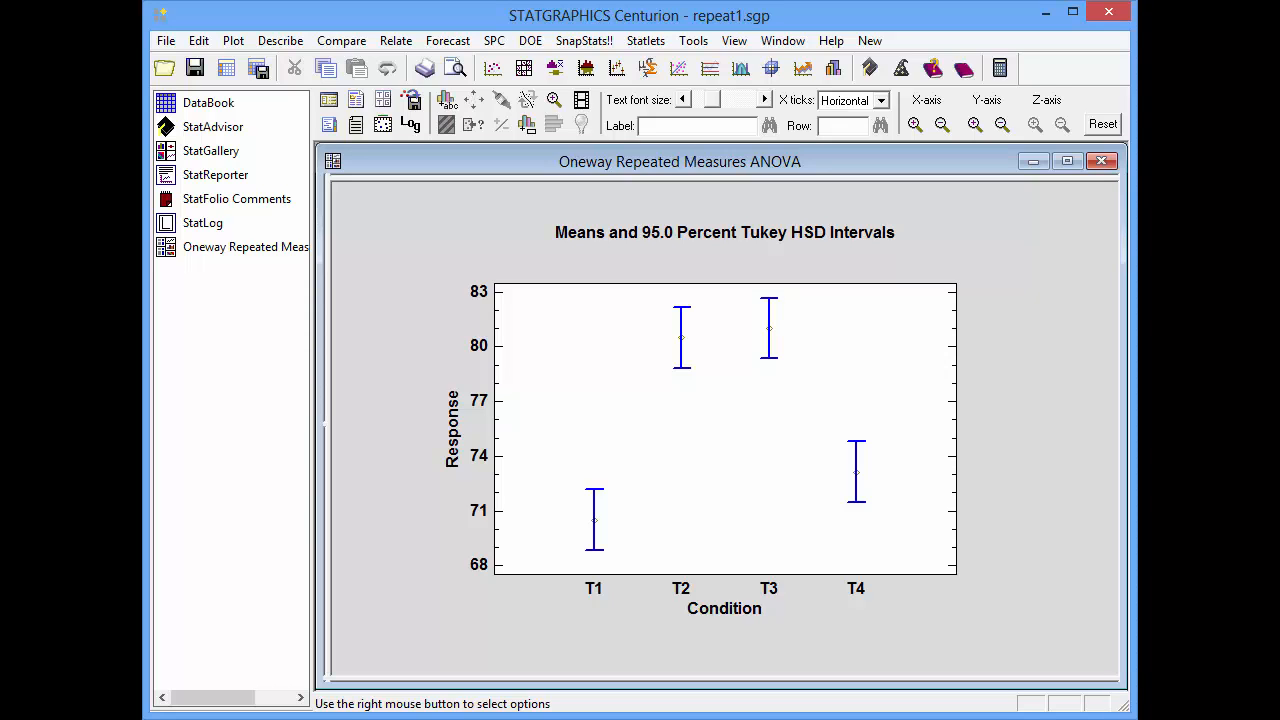
# Add the Friedman Test table and the Mean Rank Plot to the repeated measures analysis
pyautogui.click(384, 101)
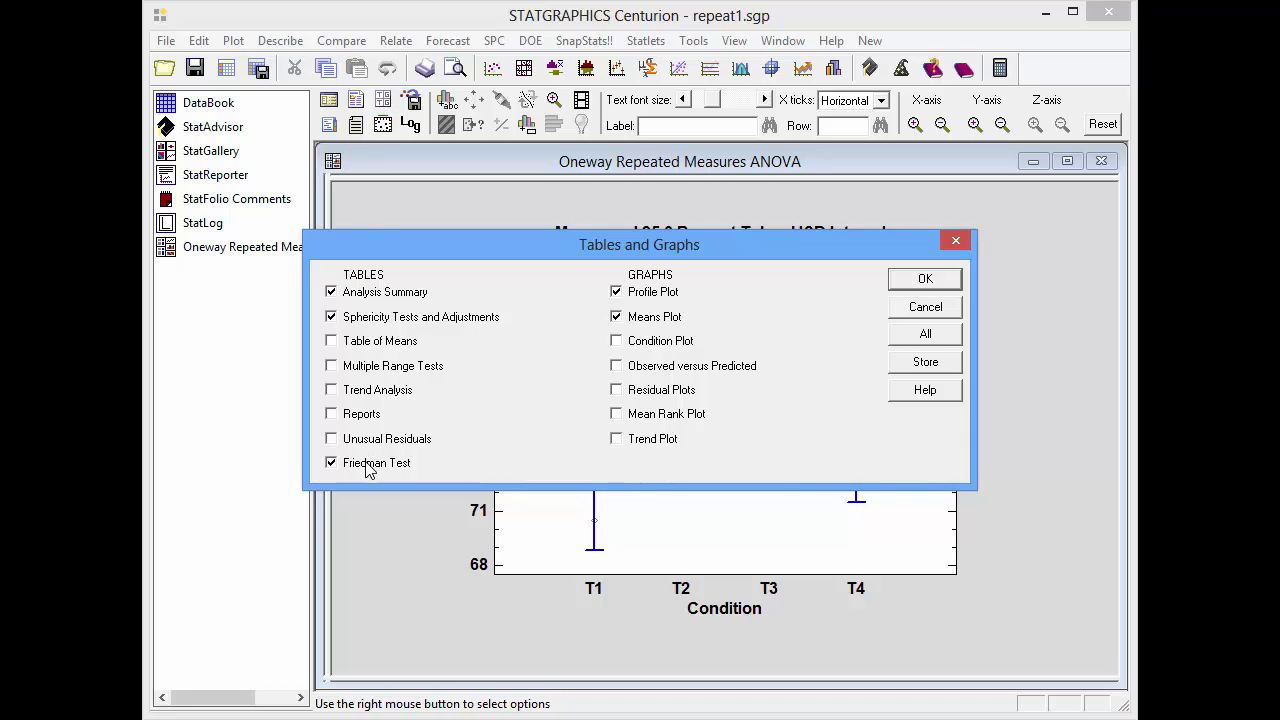
pyautogui.click(618, 415)
pyautogui.click(947, 278)
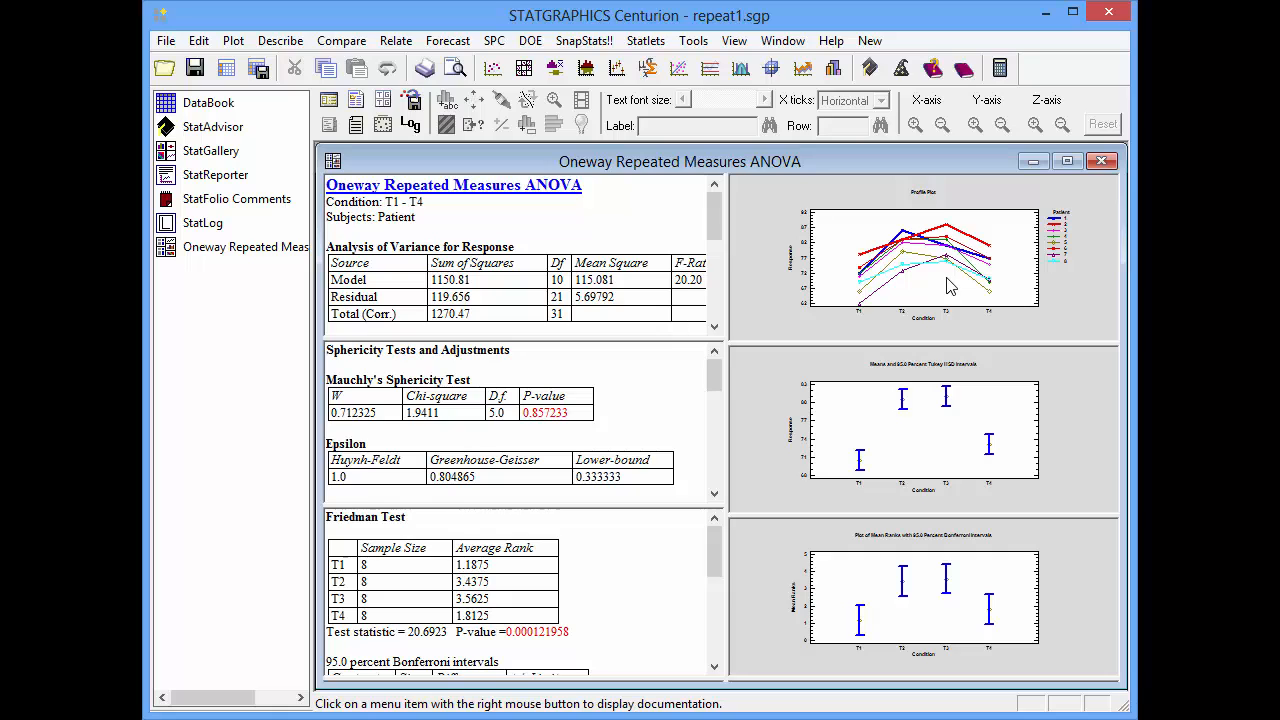
# Enlarge the Friedman Test table, examine its P-value, and return to the overview of all panes
pyautogui.doubleClick(652, 559)
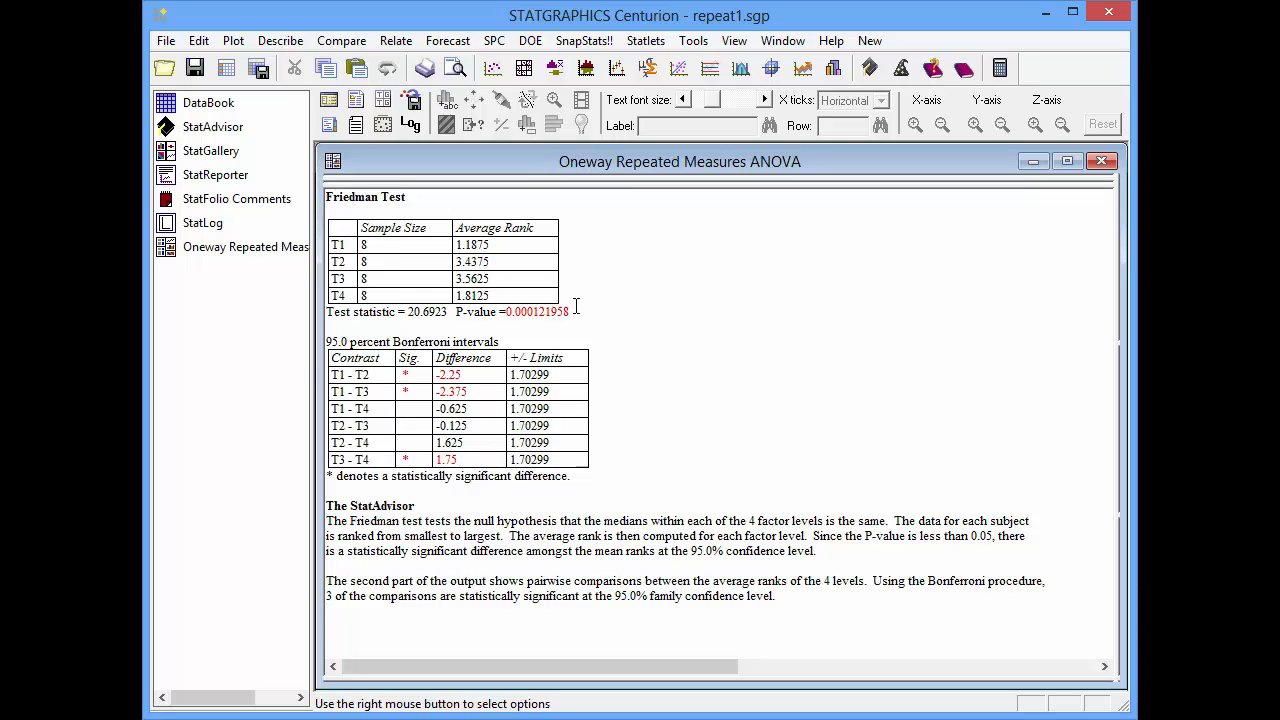
pyautogui.doubleClick(535, 311)
pyautogui.moveTo(535, 311); pyautogui.dragTo(511, 312)
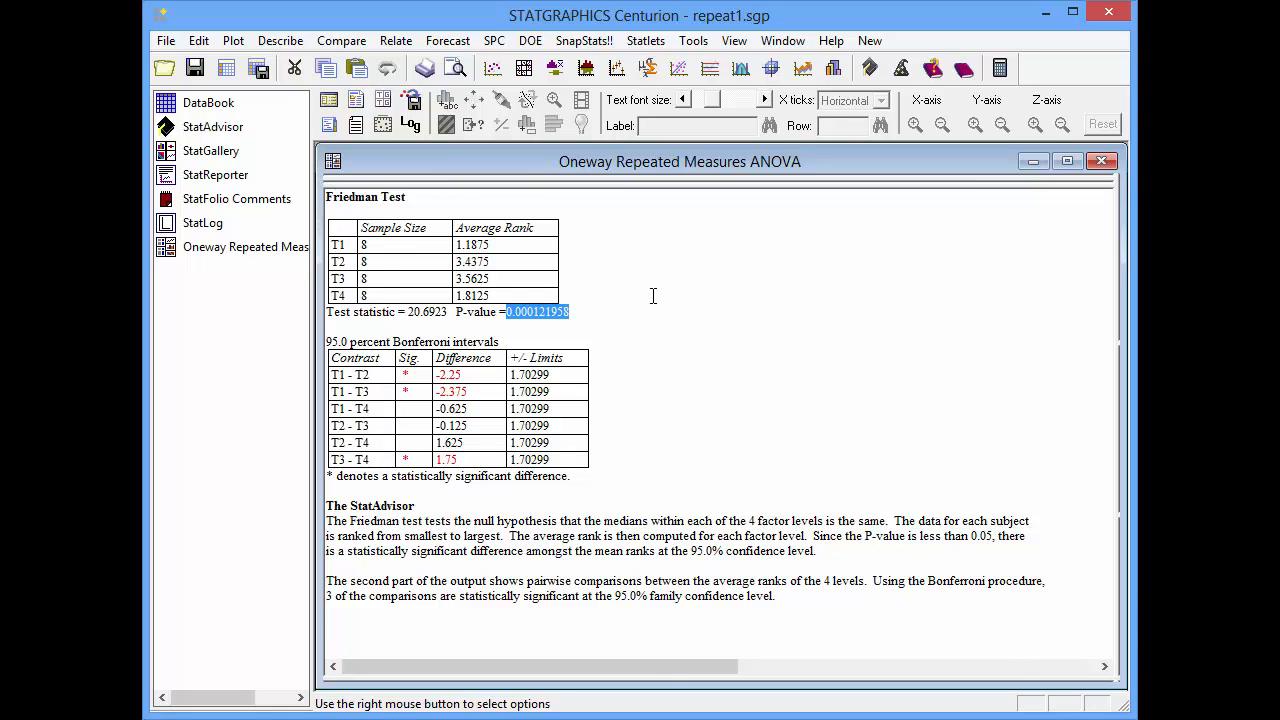
pyautogui.doubleClick(652, 295)
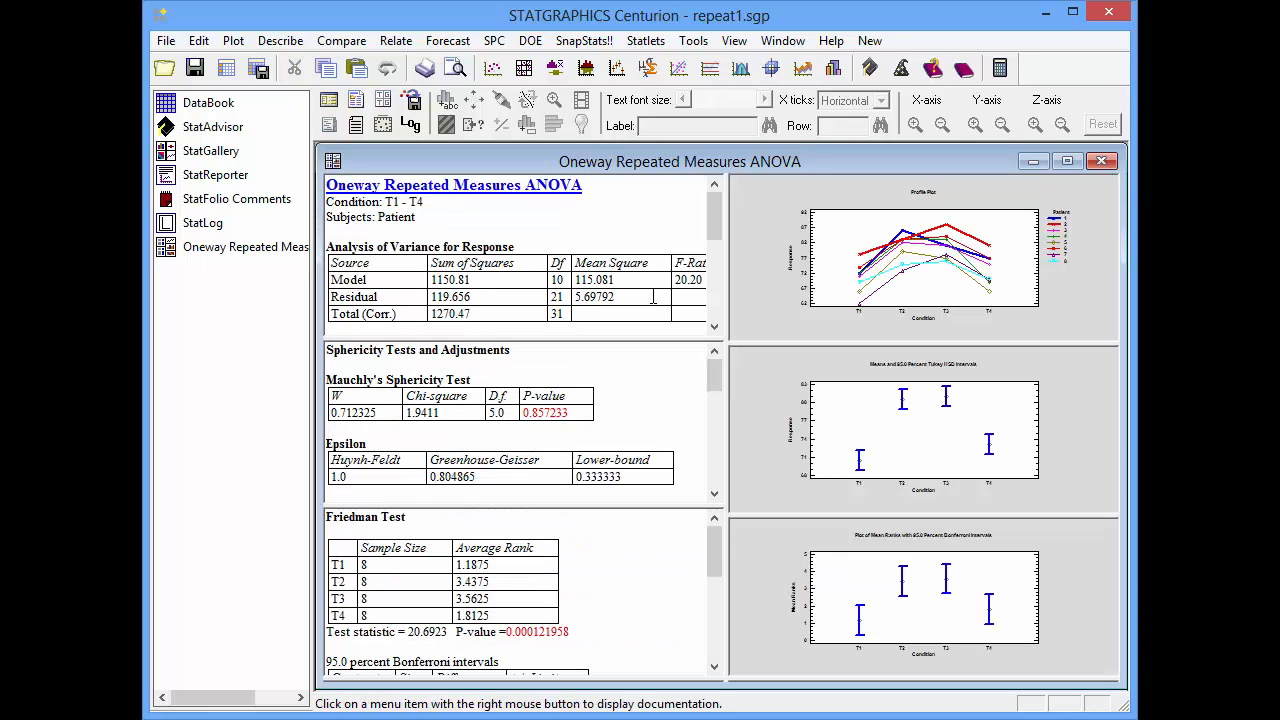
# View the mean rank plot with Bonferroni intervals enlarged, and enlarge the Profile Plot
pyautogui.doubleClick(1088, 616)
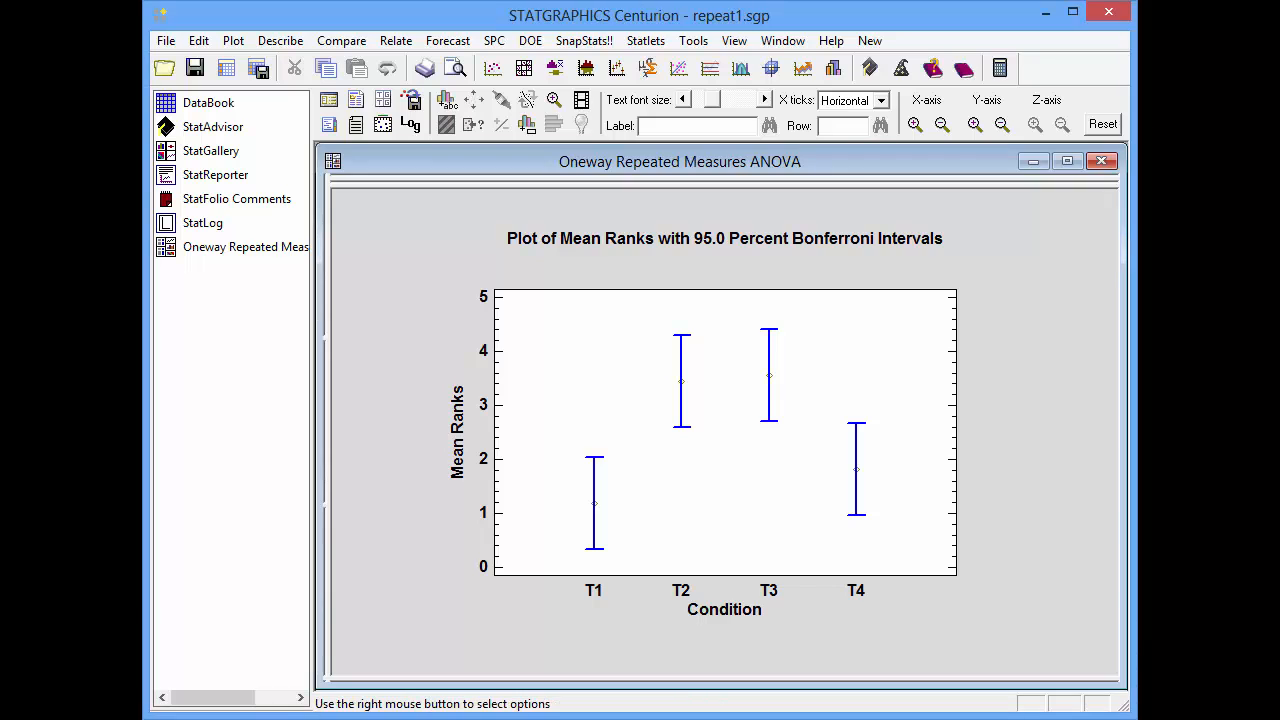
pyautogui.doubleClick(1014, 619)
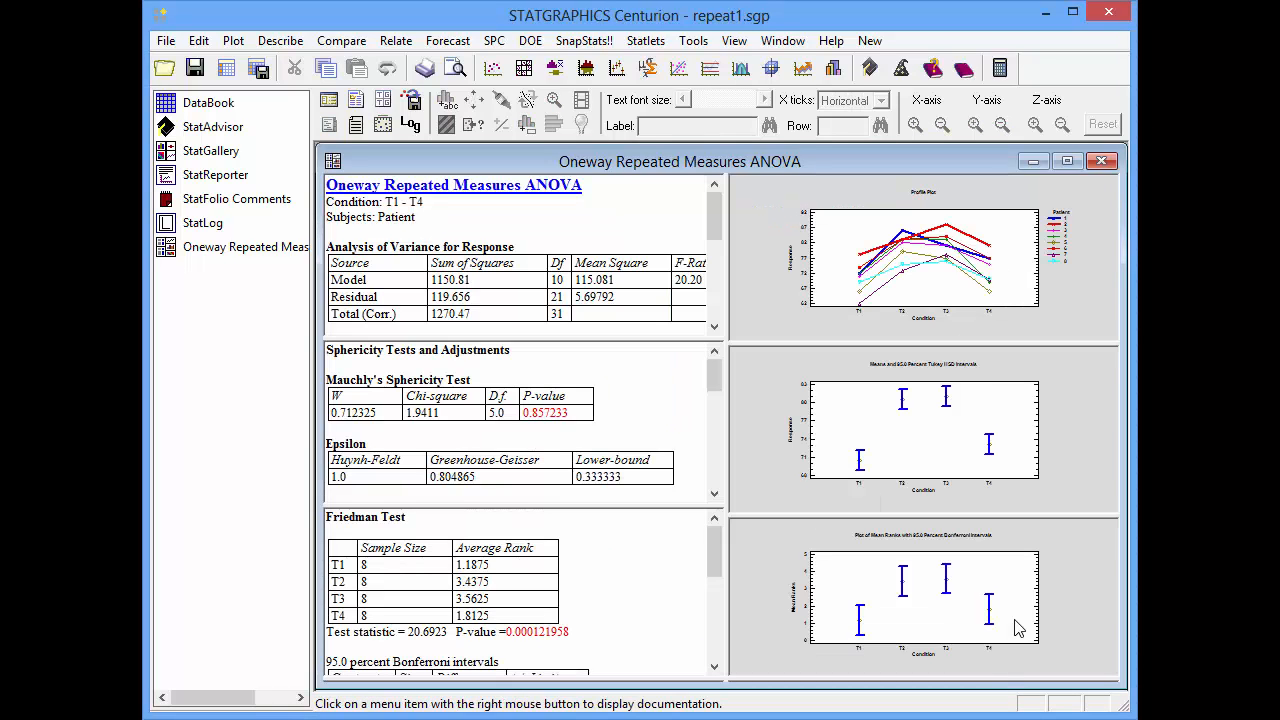
pyautogui.doubleClick(1081, 309)
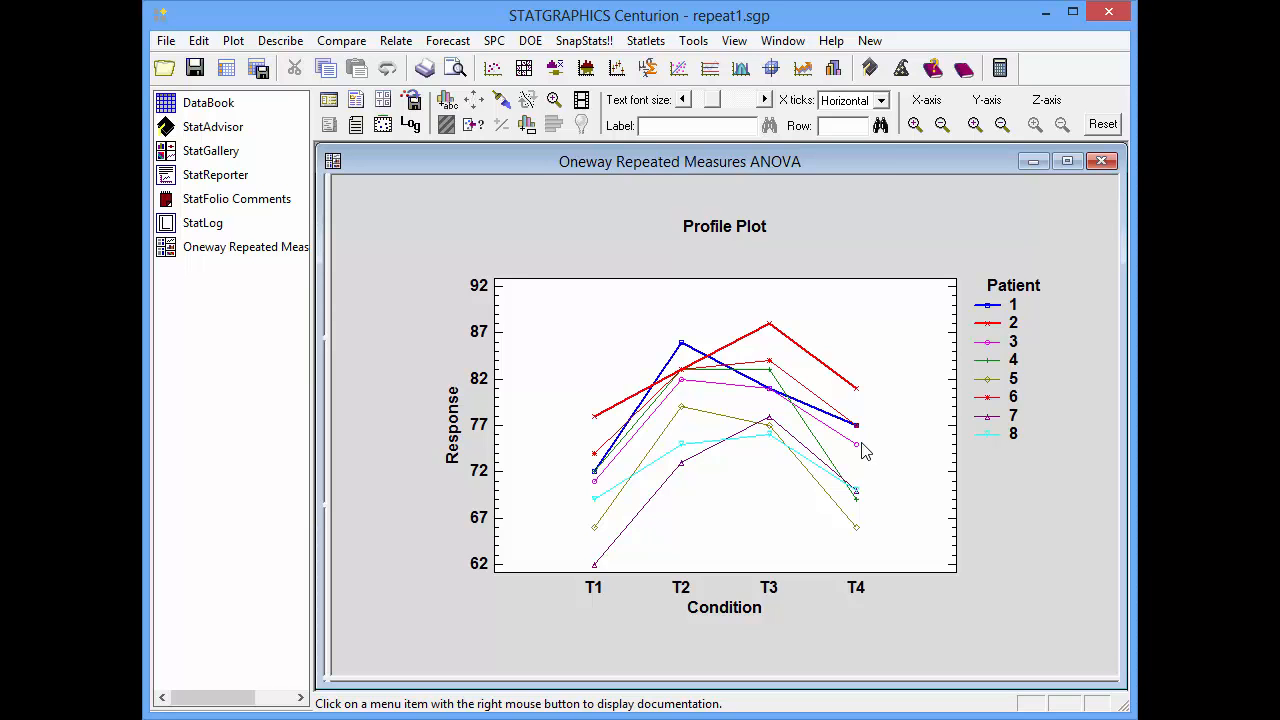
# Replace the Friedman Test table with Trend Analysis and the Mean Rank Plot with the Trend Plot
pyautogui.click(384, 104)
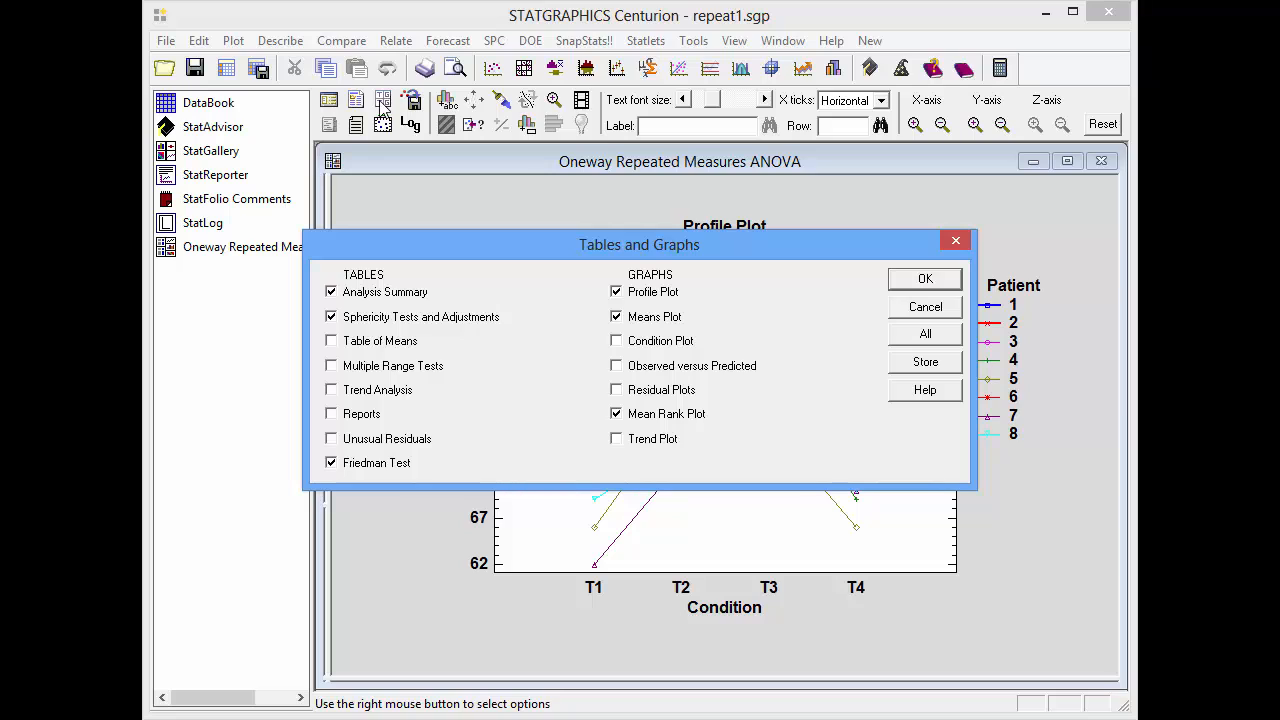
pyautogui.click(370, 464)
pyautogui.click(656, 420)
pyautogui.click(655, 445)
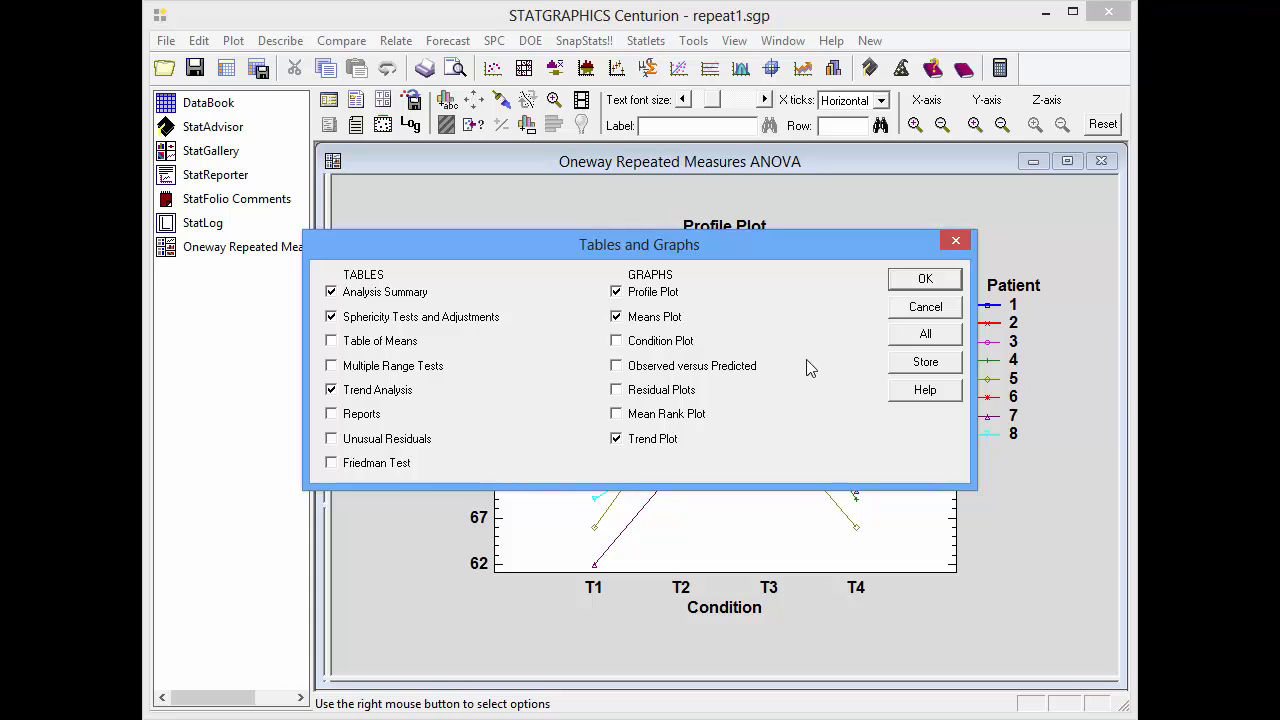
pyautogui.click(925, 279)
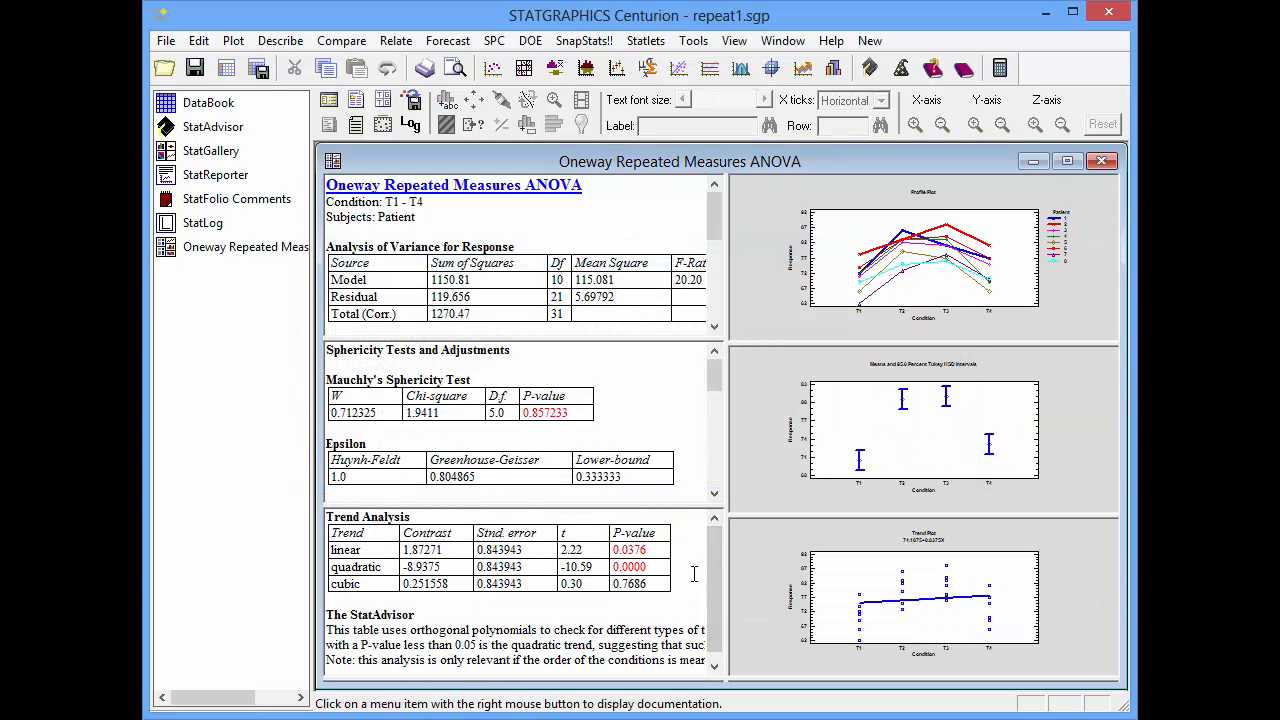
# Enlarge the Trend Analysis table, examine the quadratic trend's row, and return to the overview of all panes
pyautogui.doubleClick(694, 574)
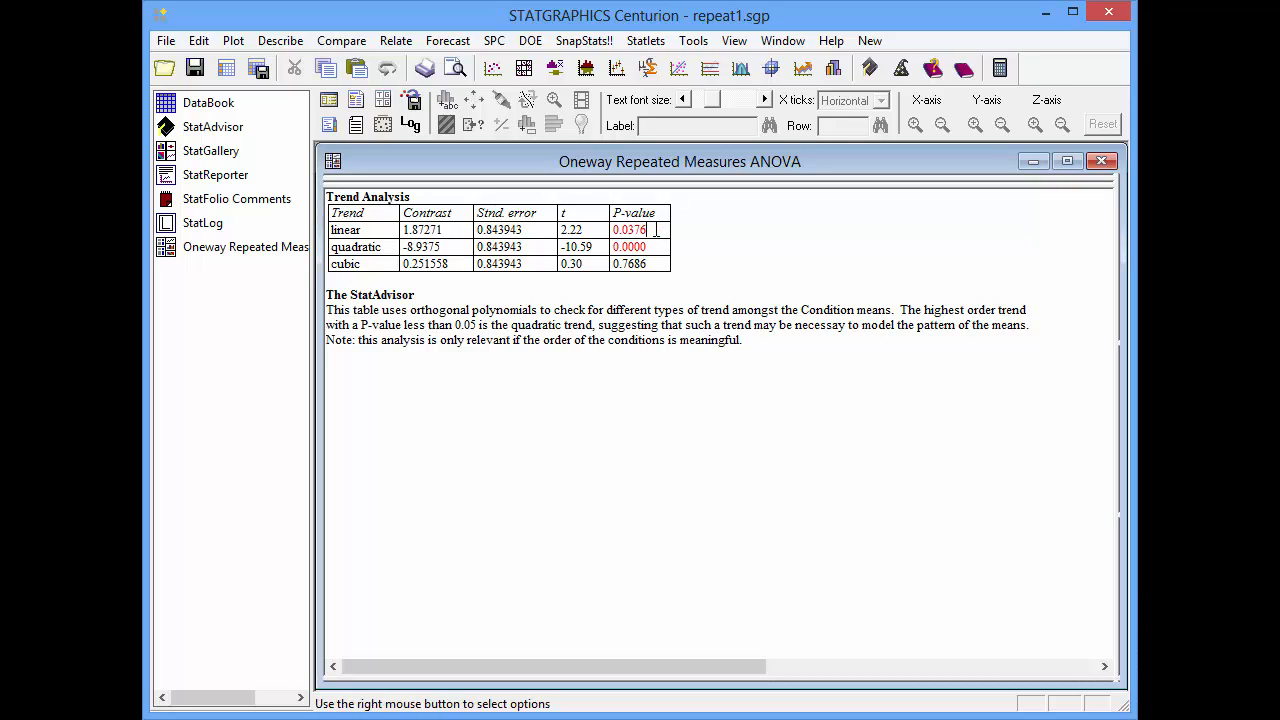
pyautogui.click(654, 246)
pyautogui.moveTo(654, 246); pyautogui.dragTo(356, 253)
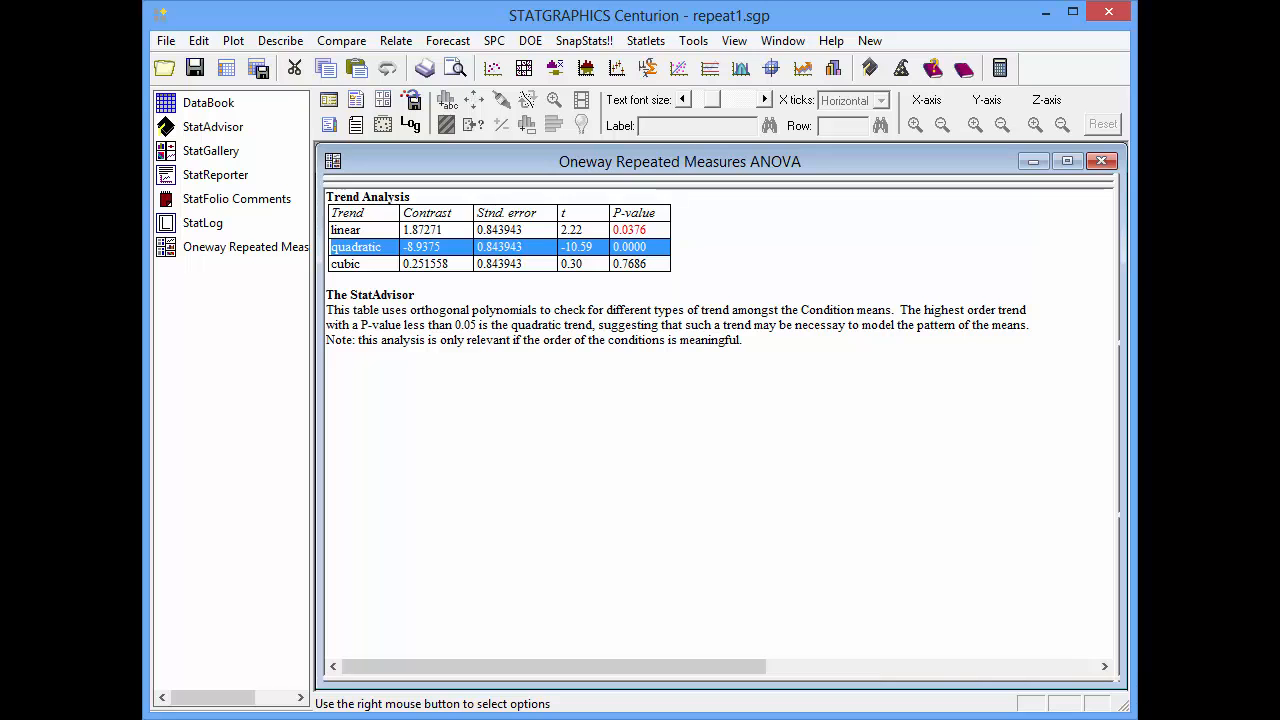
pyautogui.click(327, 355)
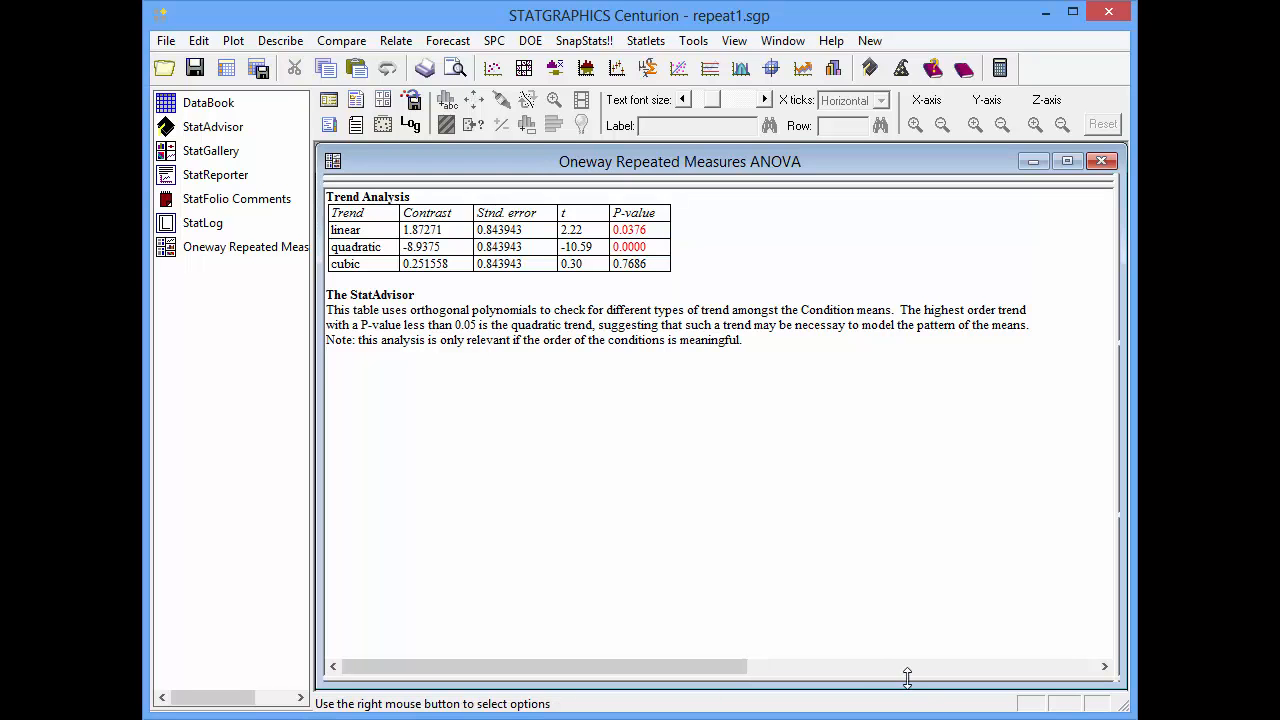
pyautogui.doubleClick(781, 536)
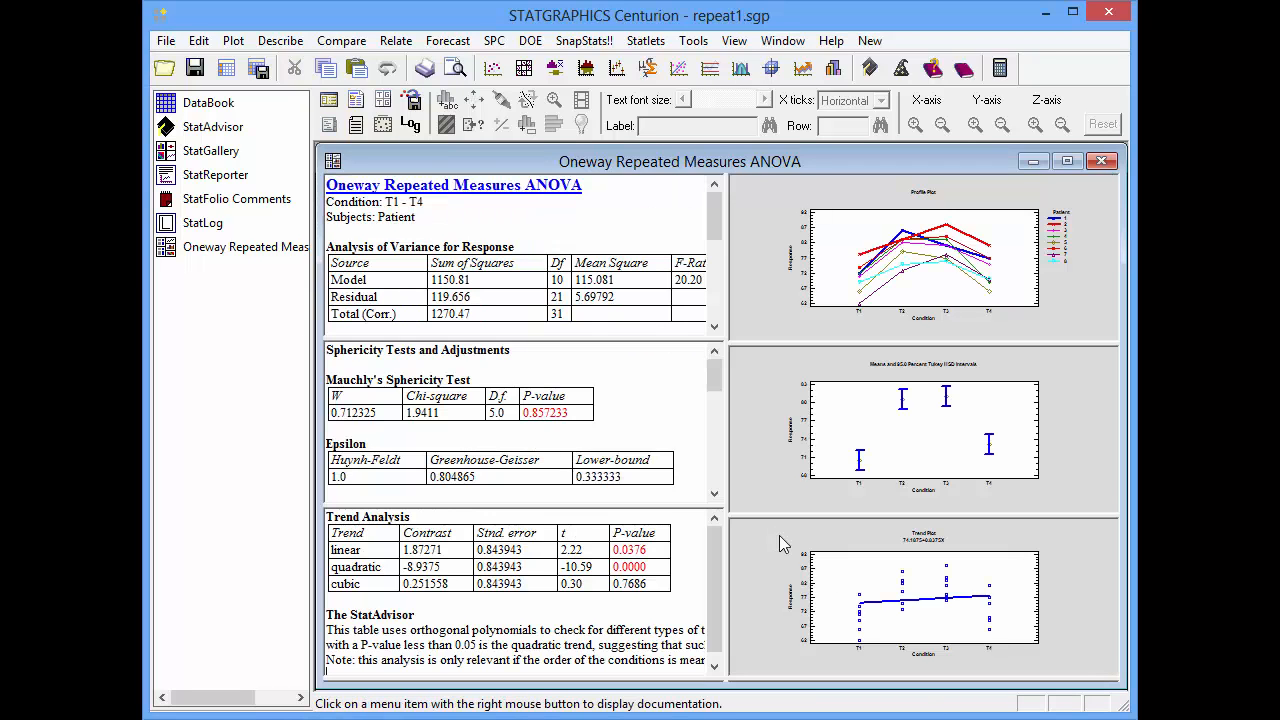
# Enlarge the Trend Plot and set its polynomial order to 2
pyautogui.doubleClick(1066, 612)
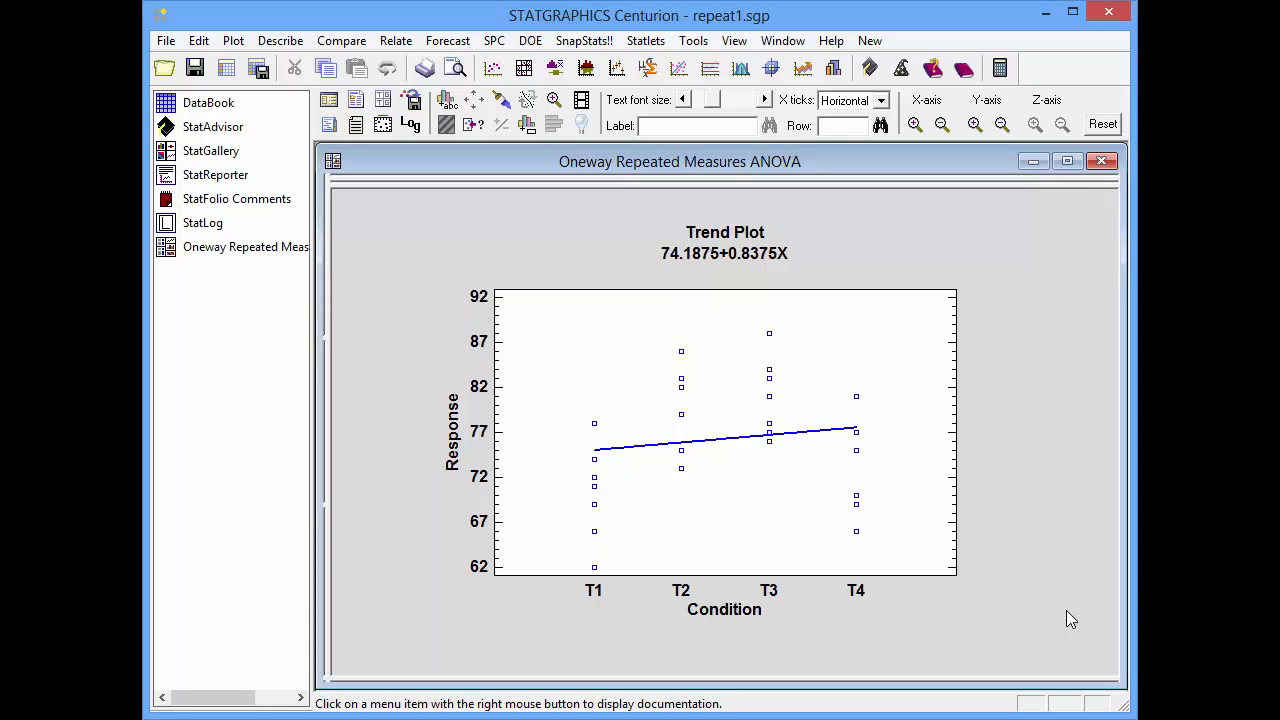
pyautogui.rightClick(939, 229)
pyautogui.click(1012, 242)
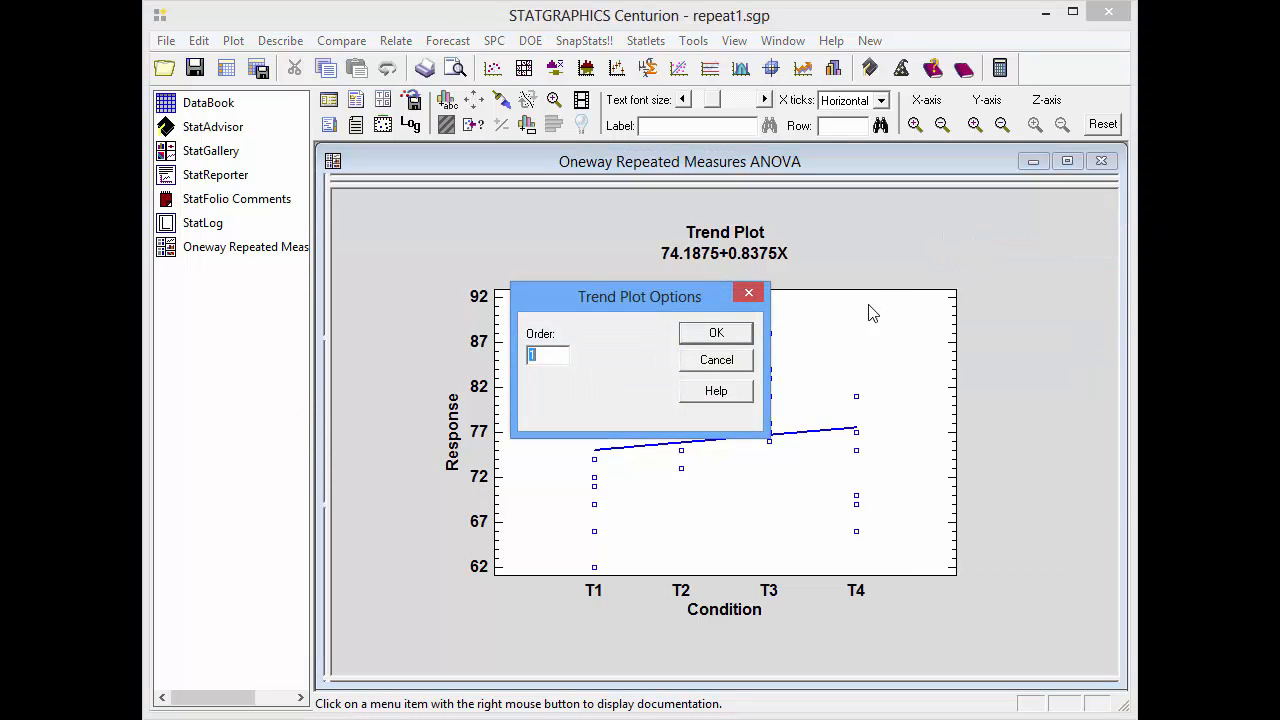
pyautogui.write('2')
pyautogui.click(740, 343)
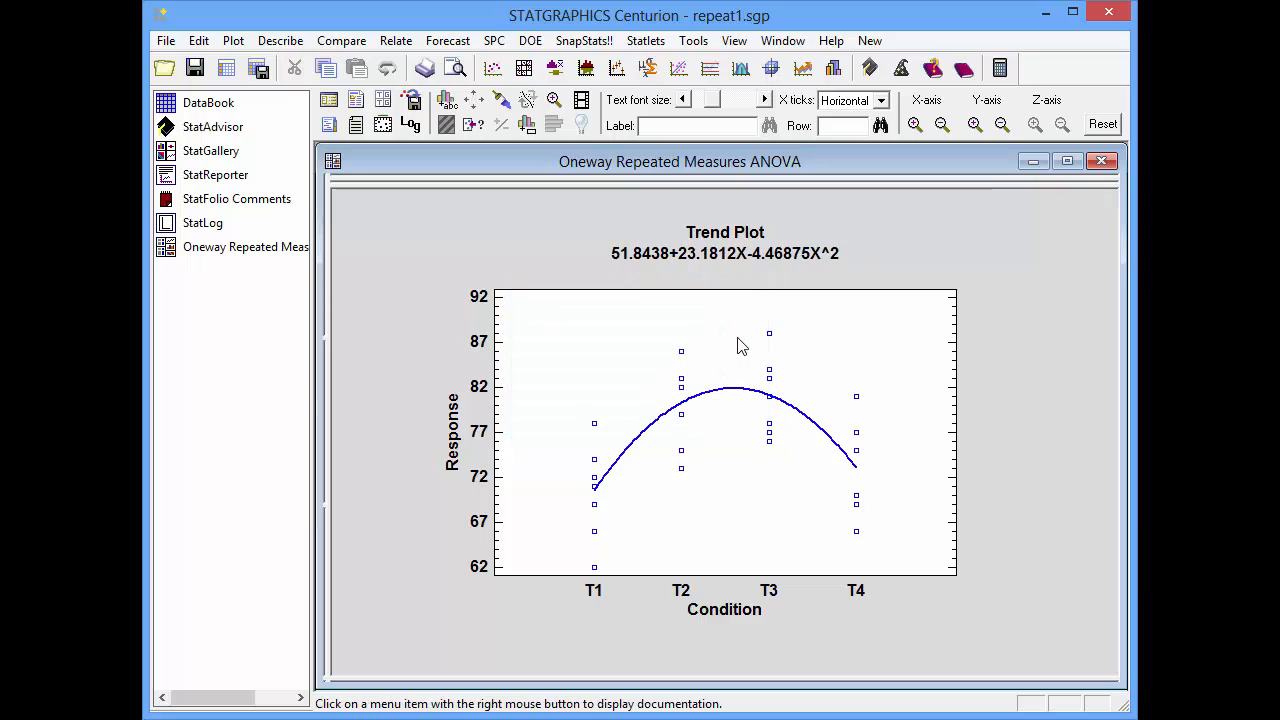